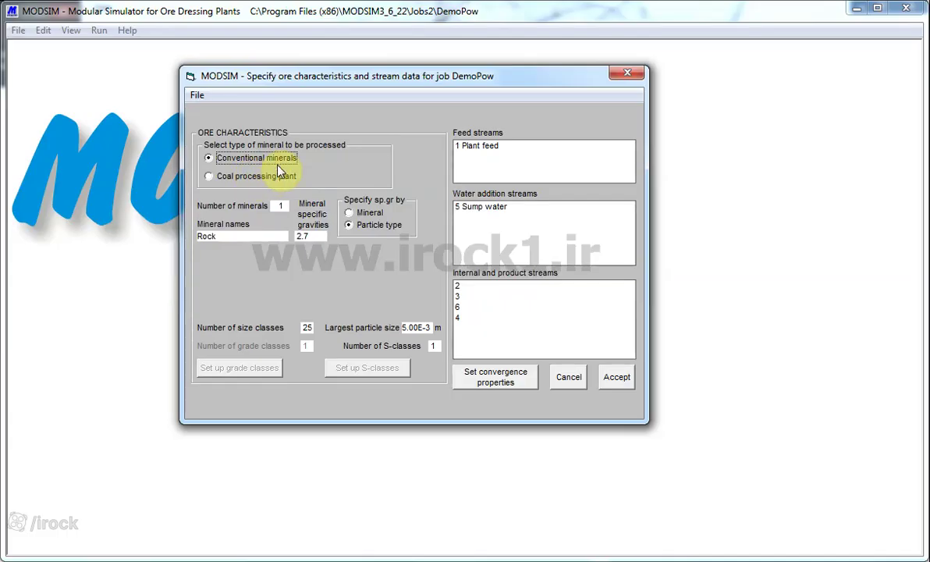
Step: Review the mineral count, name, specific gravity and size-class entries, and set the specific gravity to be specified by Mineral
click(277, 206)
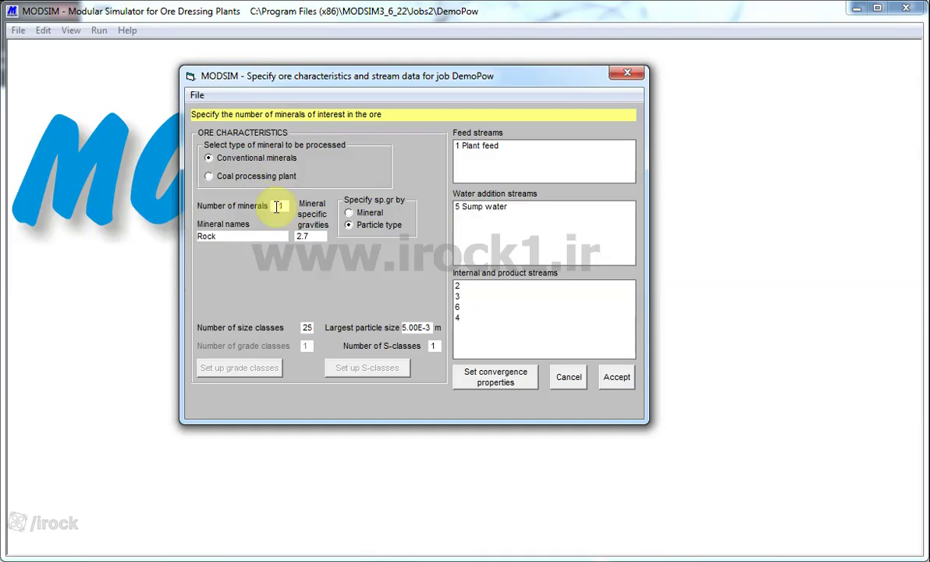
click(230, 237)
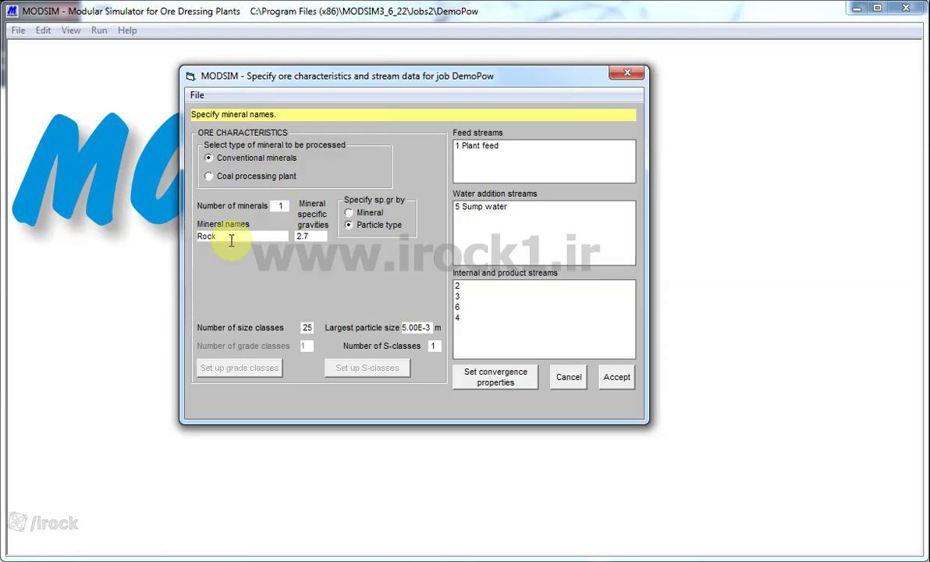
click(317, 239)
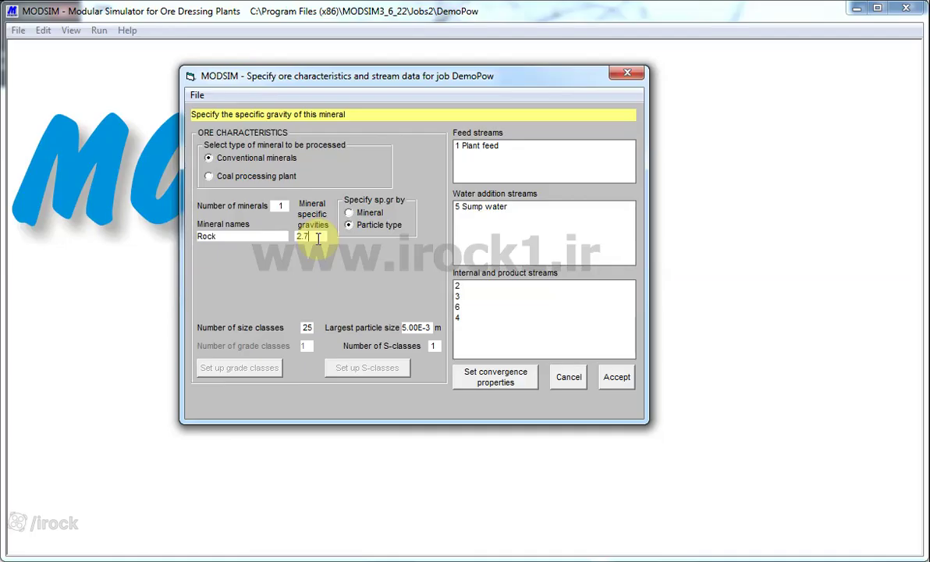
click(308, 327)
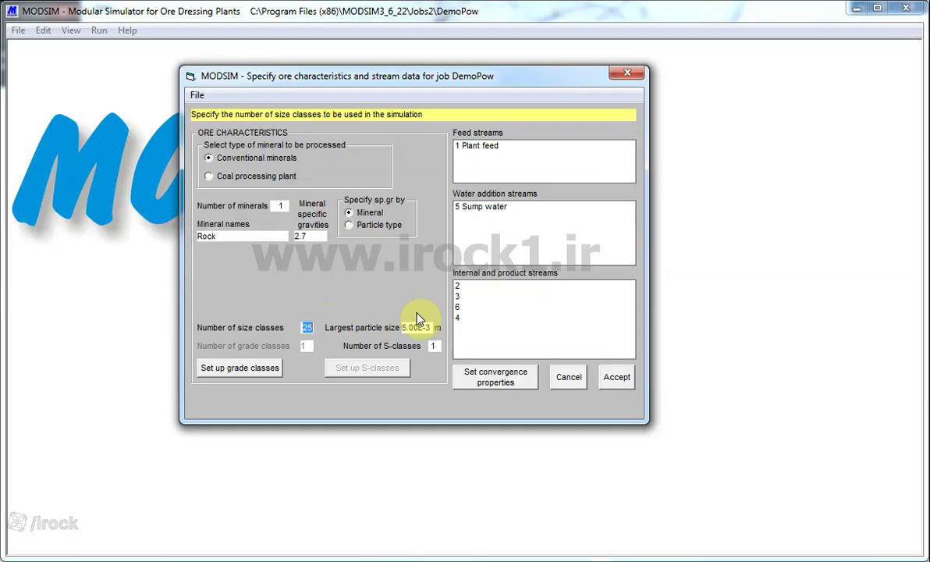
Step: Select the Plant feed stream, switch to Snipping Tool to locate it on the flowsheet, and return to MODSIM
click(465, 151)
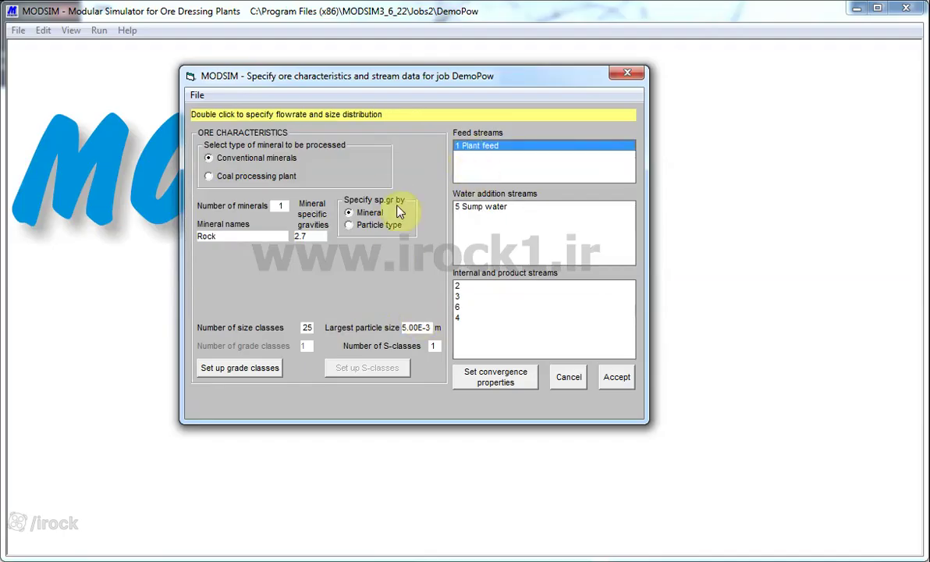
click(3, 515)
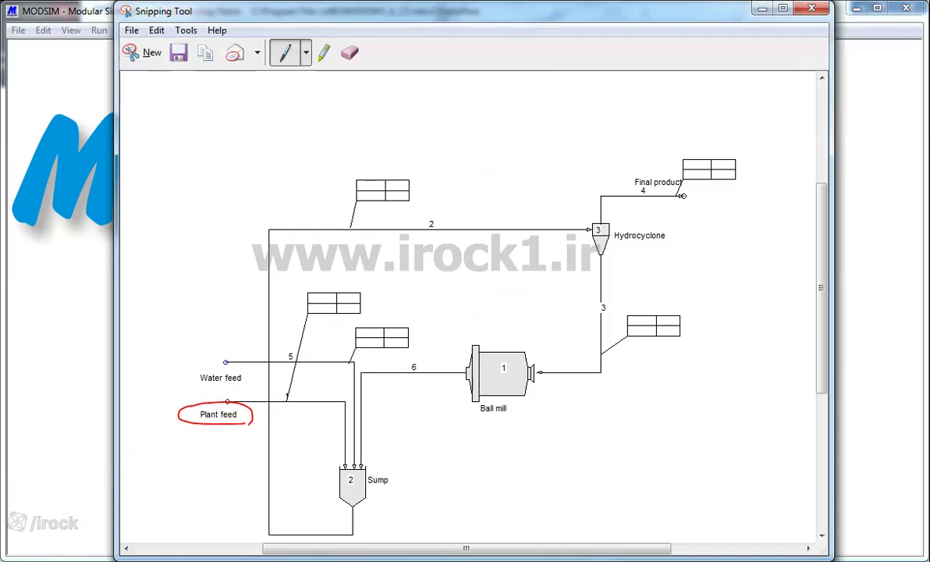
click(76, 523)
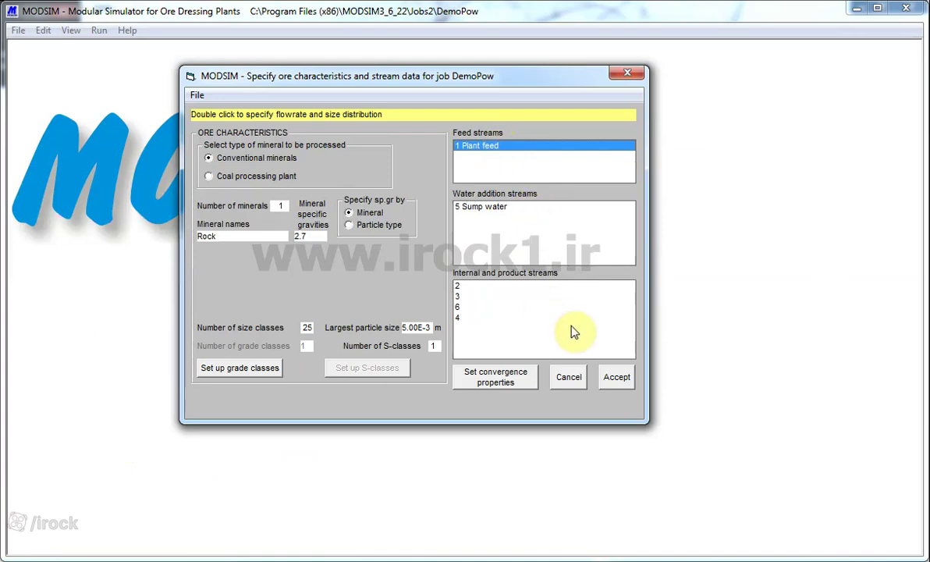
Step: Open the Plant feed stream's particle-size and feed-rate data, and compare its number of mesh sizes with the ore's size classes
double_click(492, 146)
drag(223, 65, 582, 120)
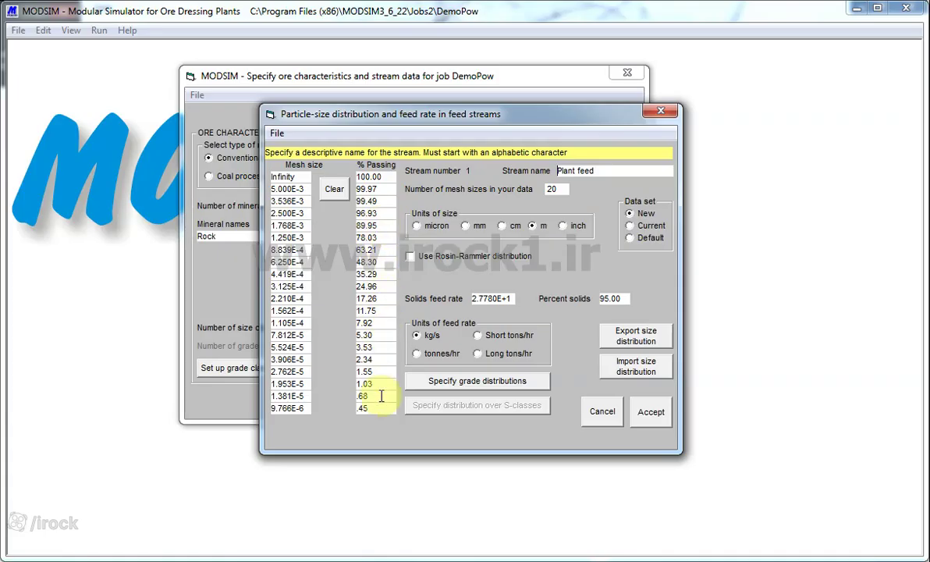
drag(384, 114, 503, 114)
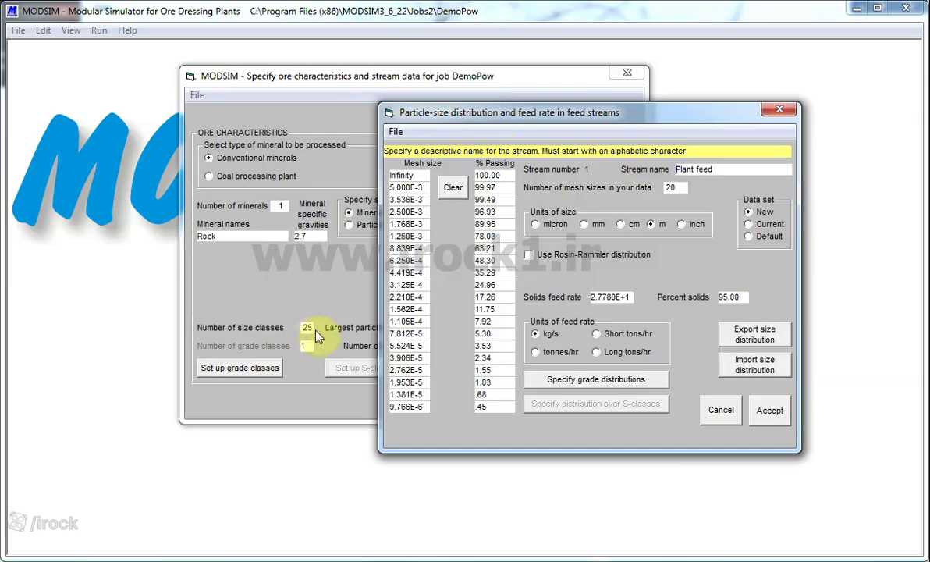
drag(589, 119, 435, 115)
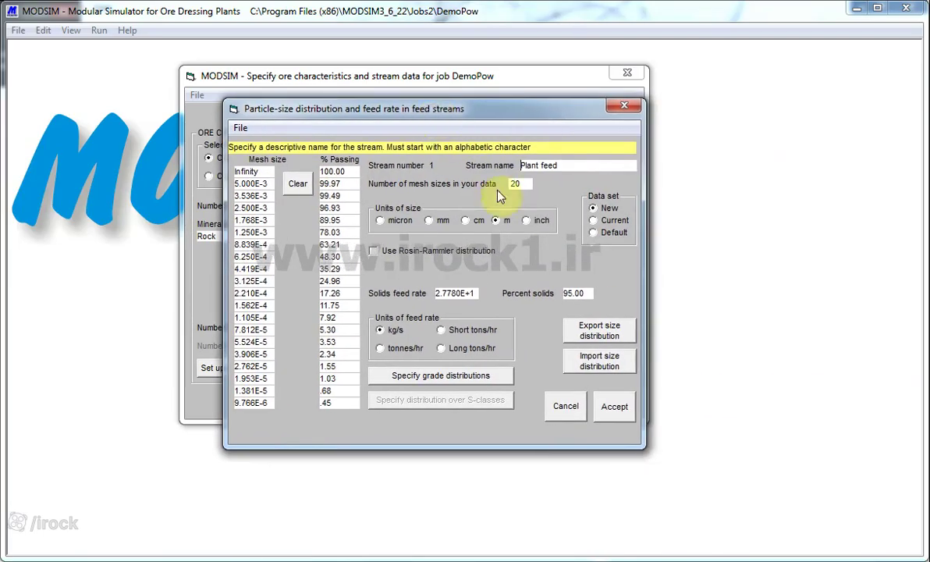
drag(581, 165, 448, 161)
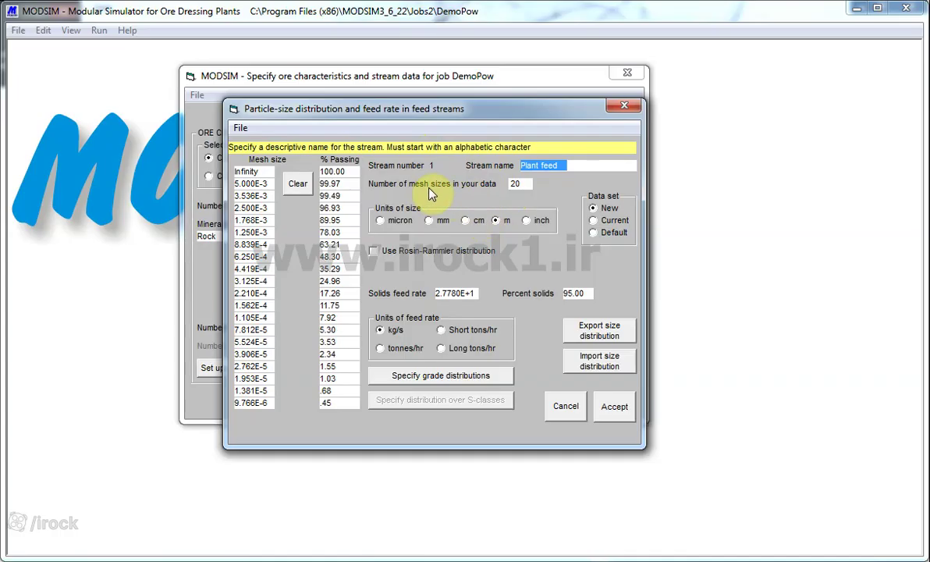
click(517, 185)
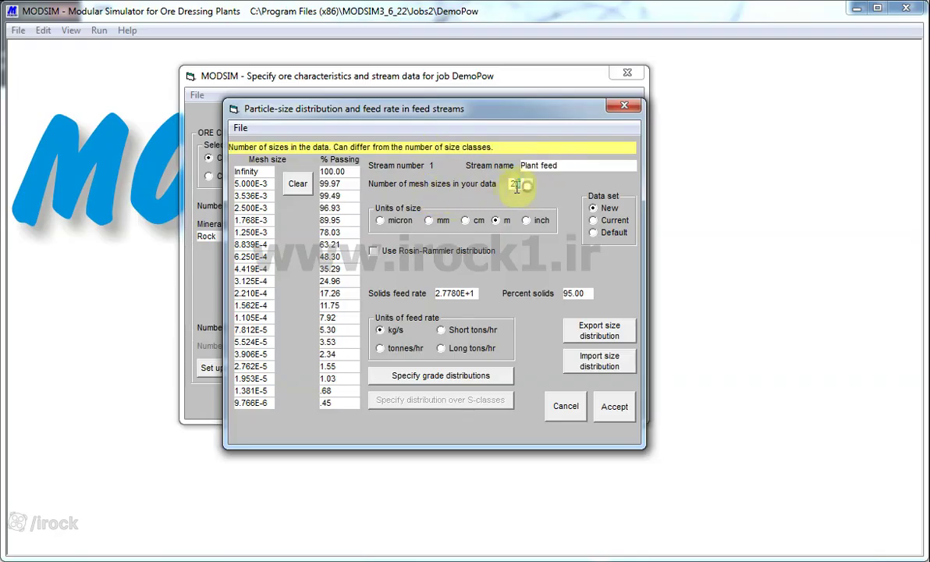
drag(485, 108, 591, 107)
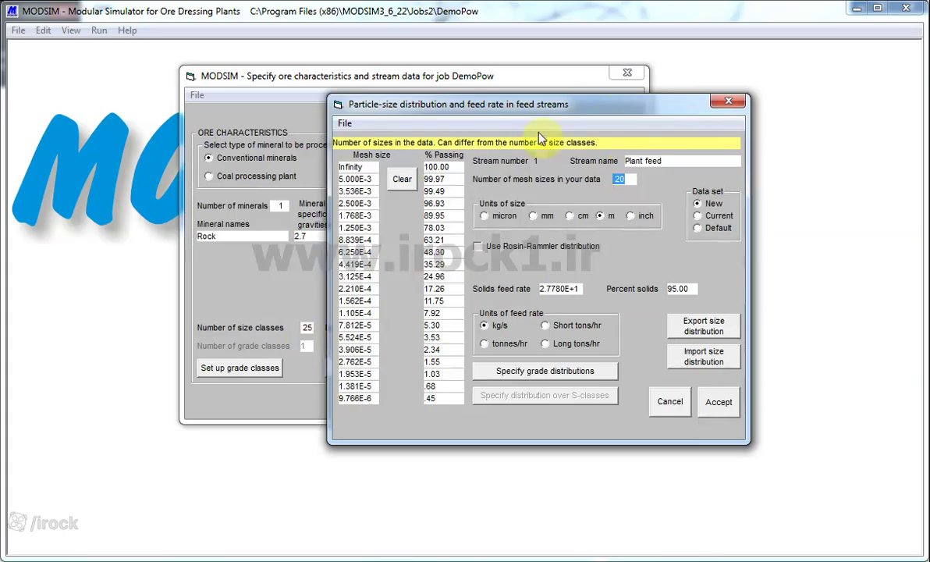
drag(563, 97, 438, 83)
Step: Keep m as the plant feed's size unit, check its percent solids and solids feed rate, and accept the data
click(475, 200)
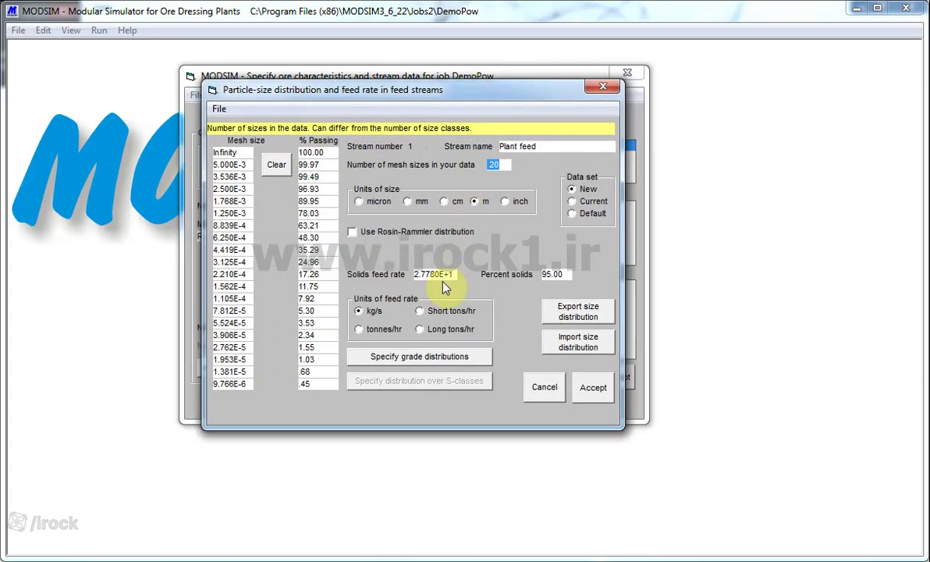
click(544, 275)
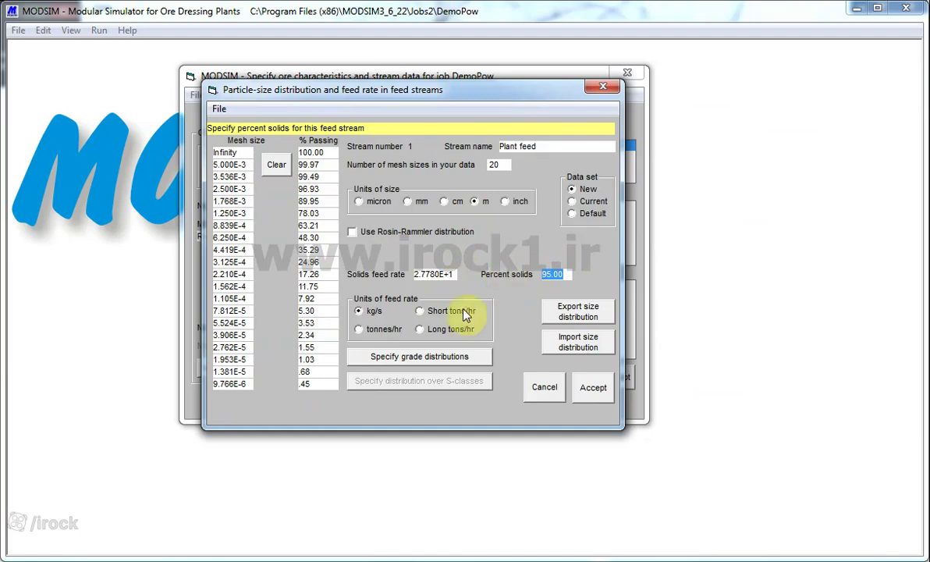
drag(450, 274, 384, 276)
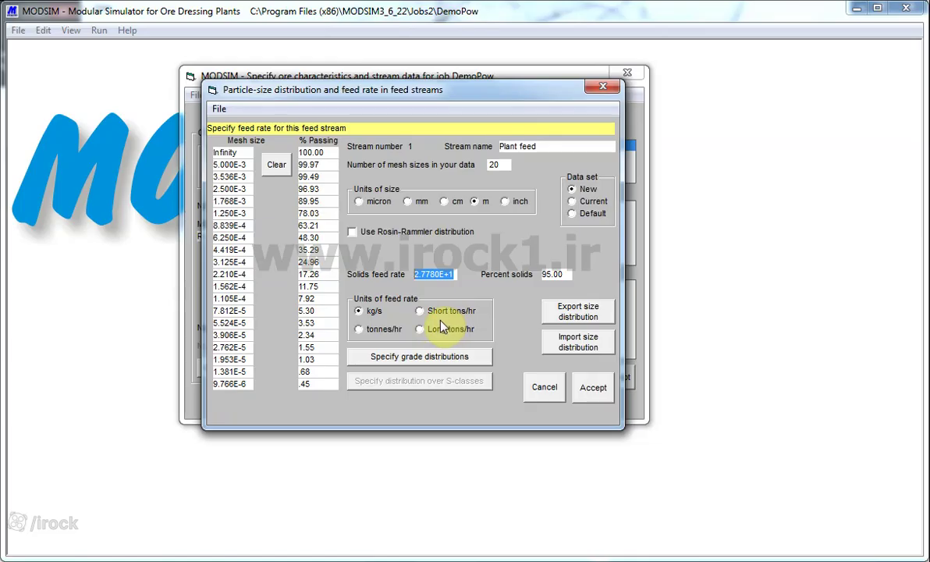
click(592, 387)
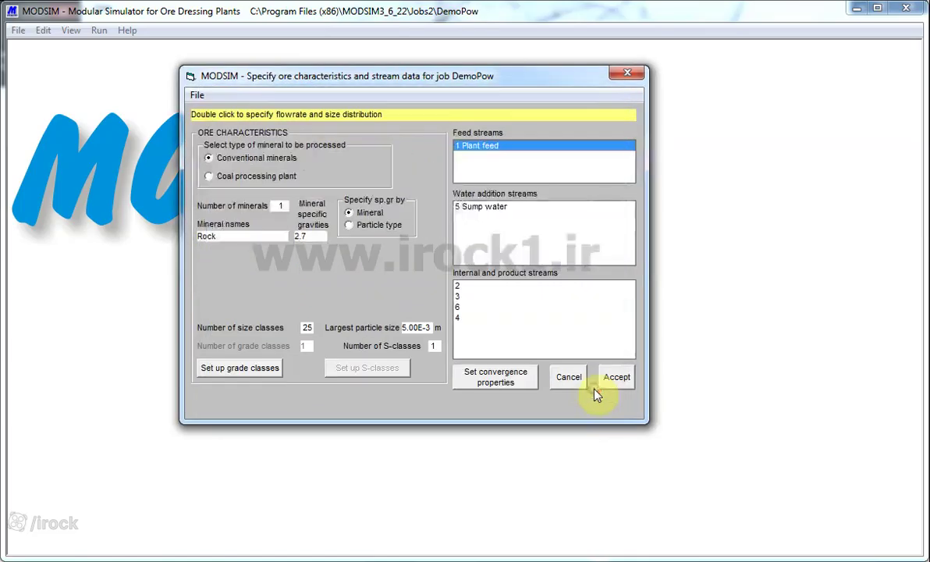
Step: Open the water feed specification for the Sump water stream and check its descriptive name
click(491, 211)
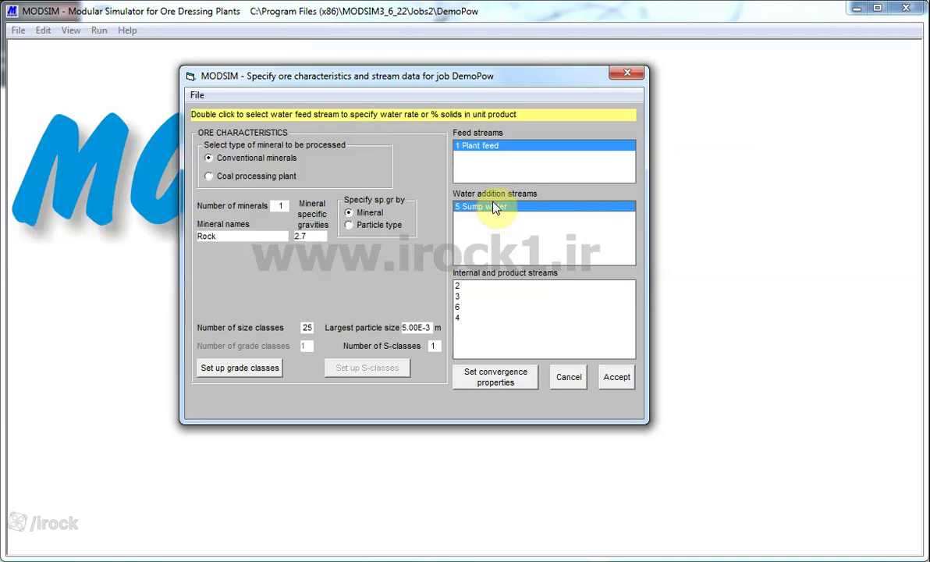
double_click(493, 207)
drag(192, 47, 503, 146)
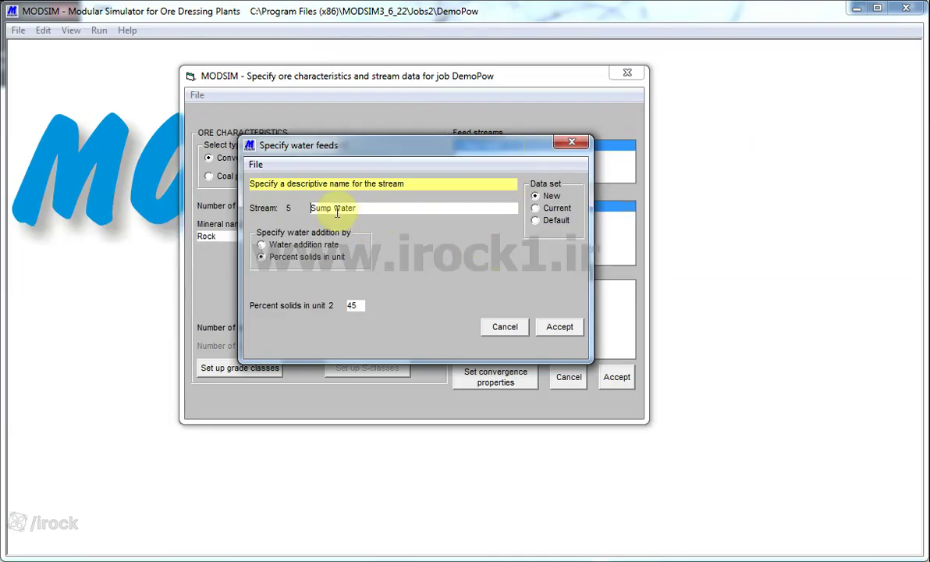
drag(365, 207, 261, 216)
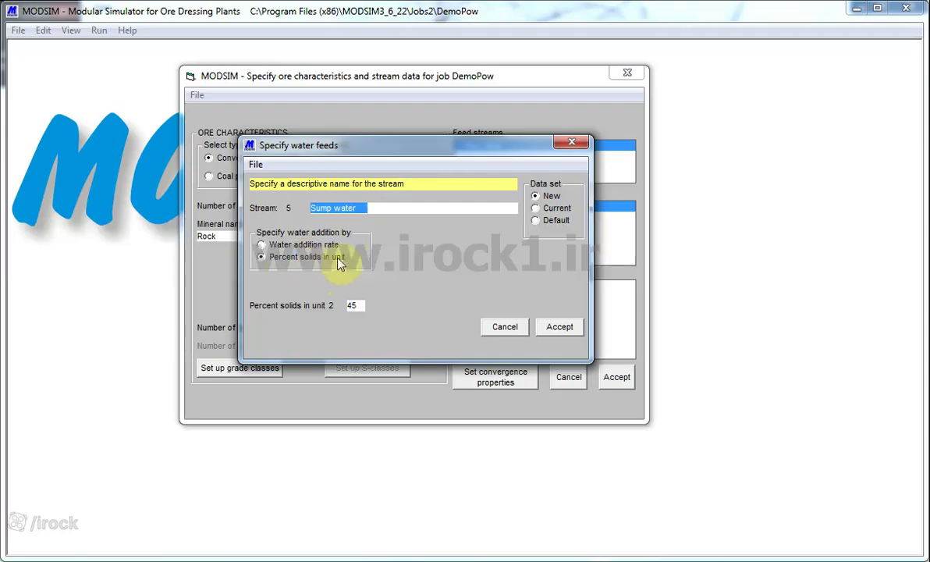
drag(425, 151, 504, 137)
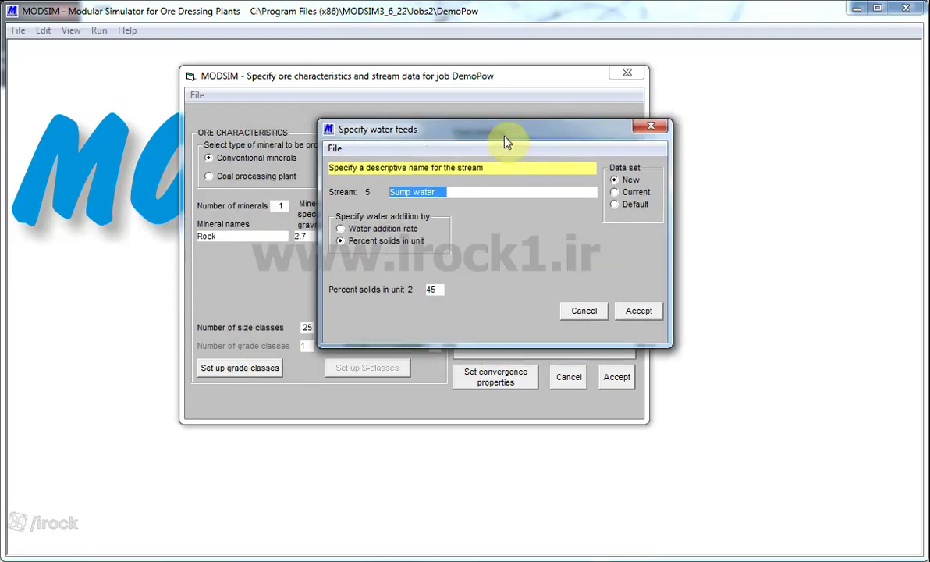
Step: Compare the Water addition rate and Percent solids in unit options, check the sump's percent solids, and close the water feed specification
click(367, 233)
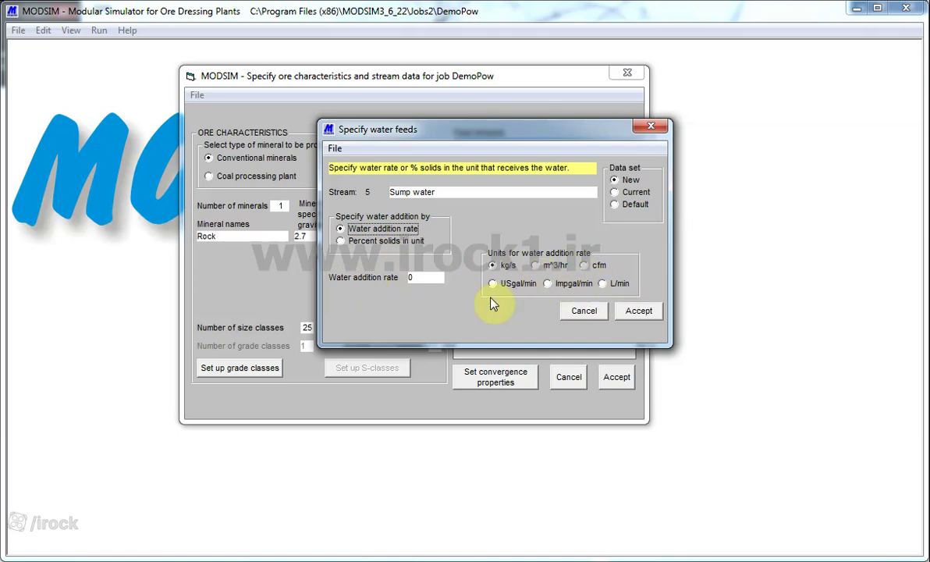
click(371, 243)
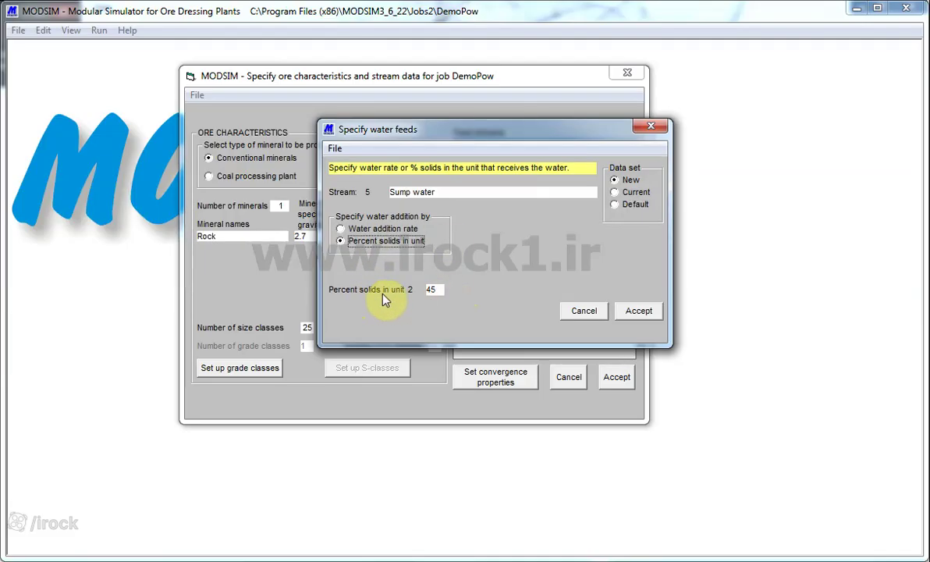
double_click(429, 295)
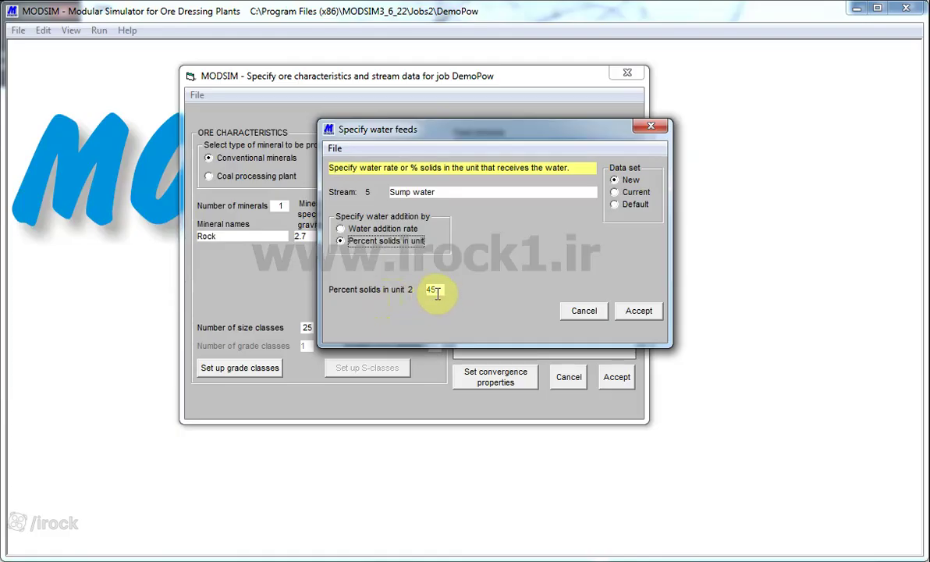
double_click(432, 292)
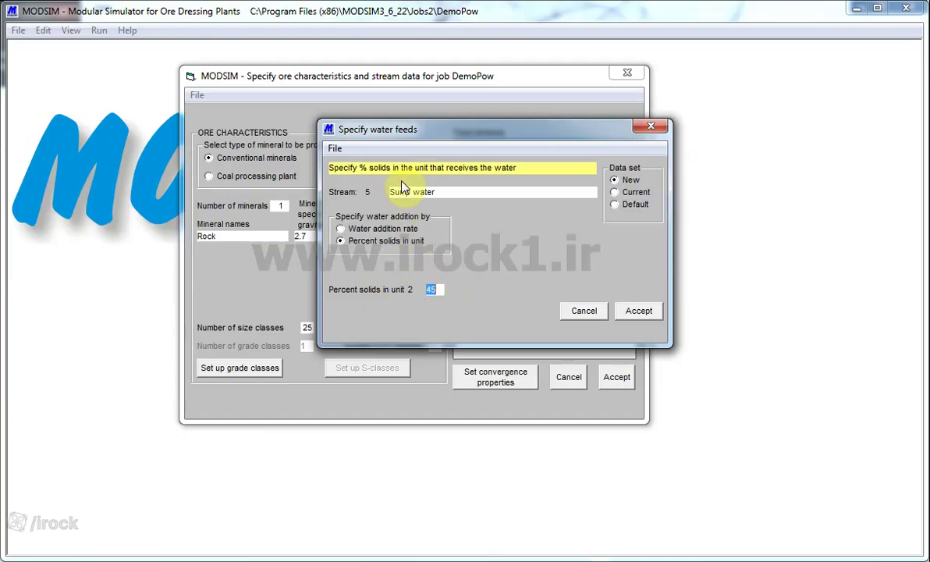
click(431, 289)
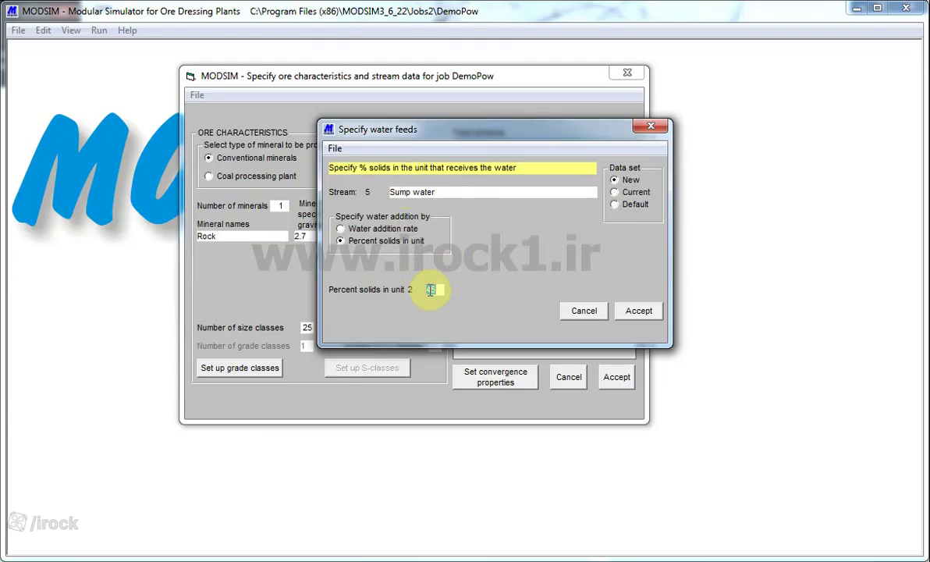
double_click(431, 289)
click(650, 126)
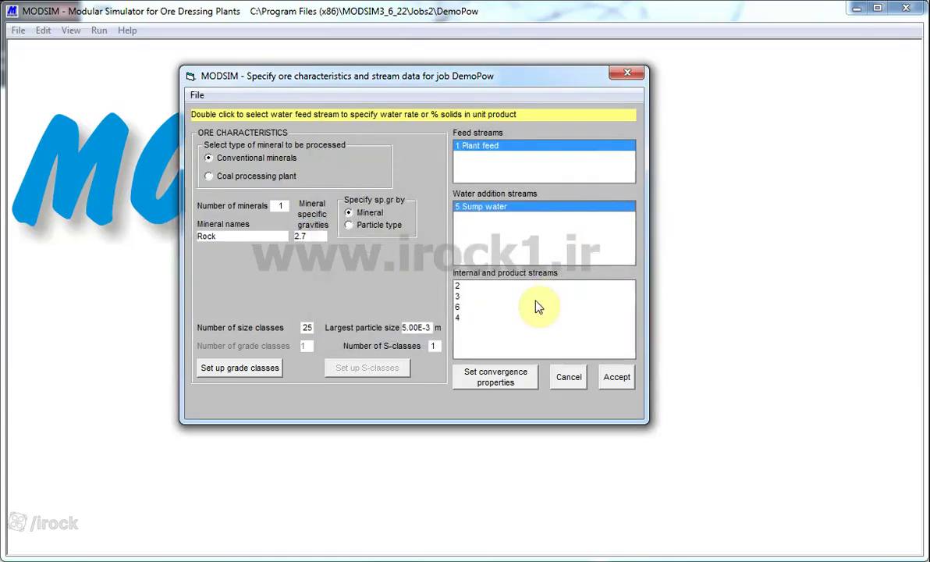
Step: Name product stream 4 "Product" and accept its particle-size distribution data without a comparison distribution
click(460, 317)
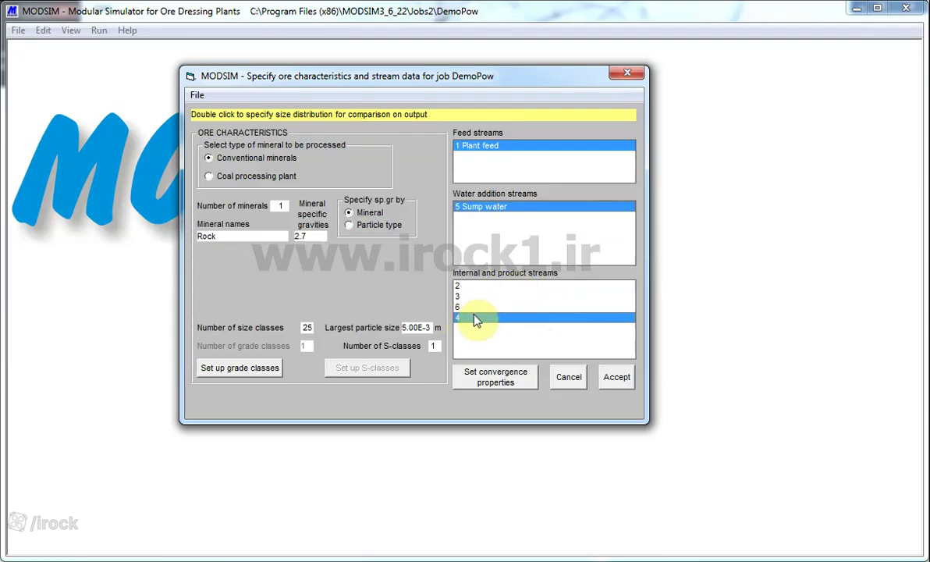
double_click(476, 320)
drag(233, 53, 541, 95)
click(459, 124)
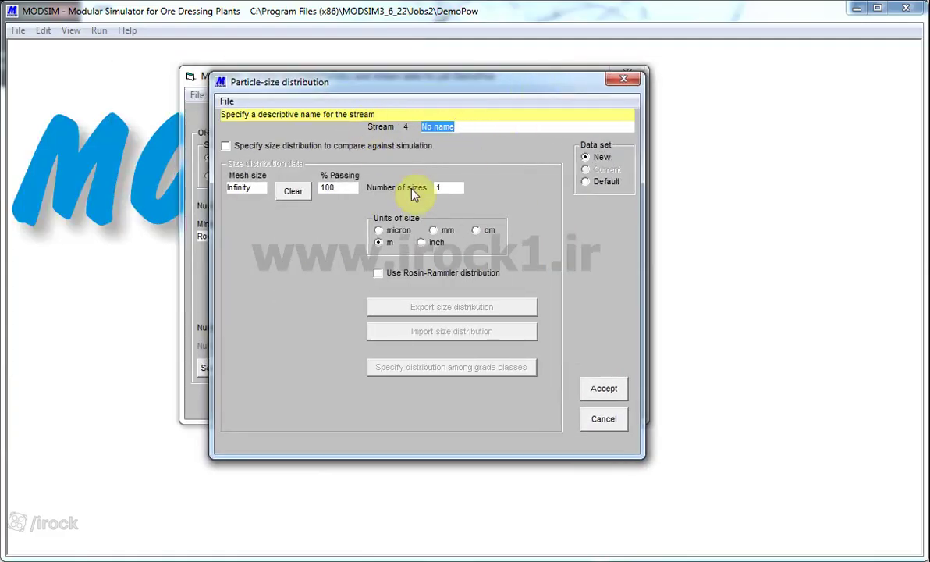
text(Product)
click(599, 389)
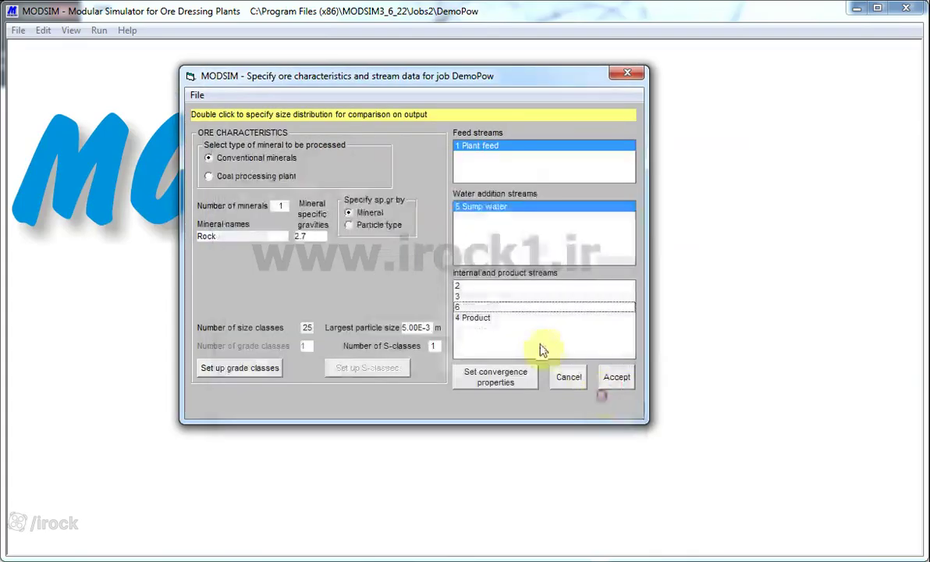
Step: Select internal stream 2, locate it on the flowsheet in Snipping Tool, and return to MODSIM
click(474, 287)
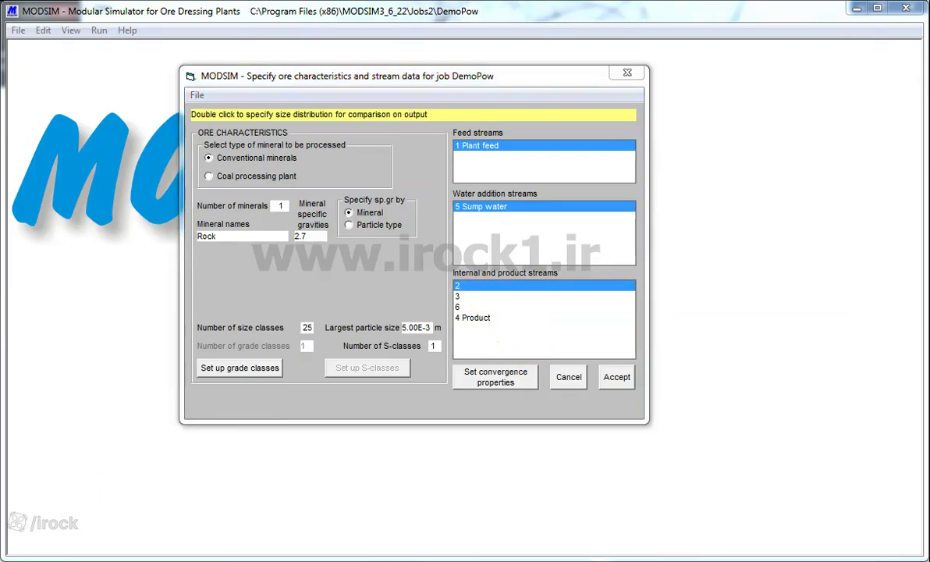
click(70, 561)
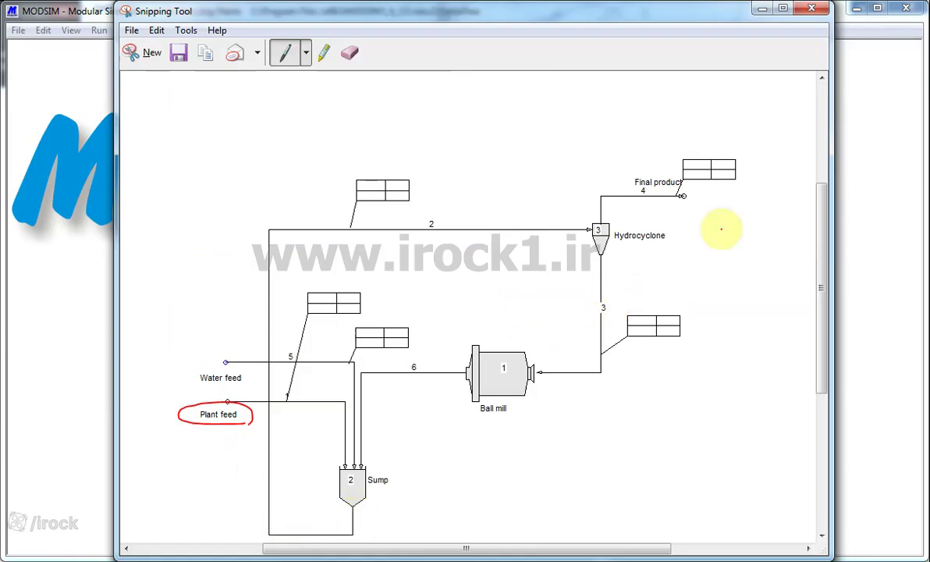
click(762, 11)
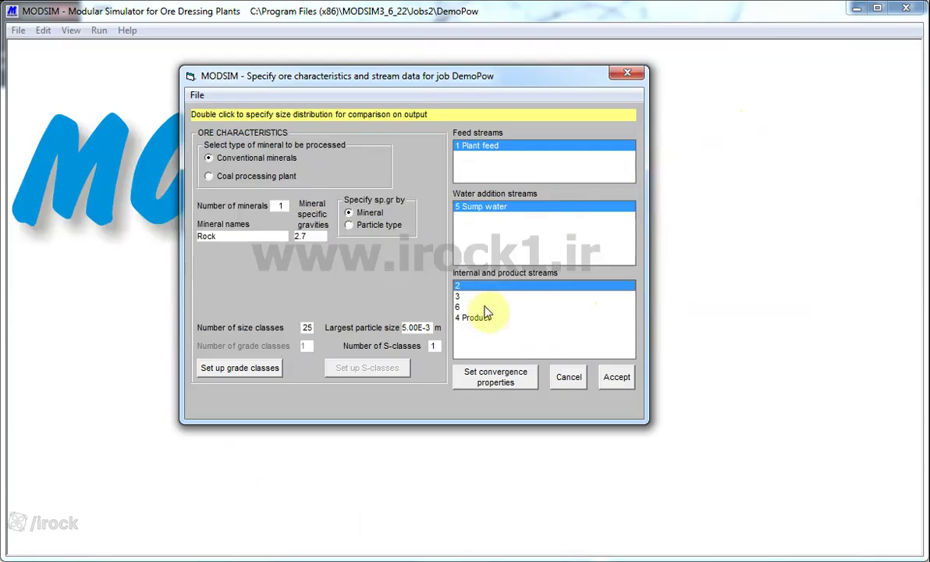
Step: View the particle-size distribution settings of internal stream 2 and close them without entering data
double_click(479, 287)
drag(209, 60, 596, 75)
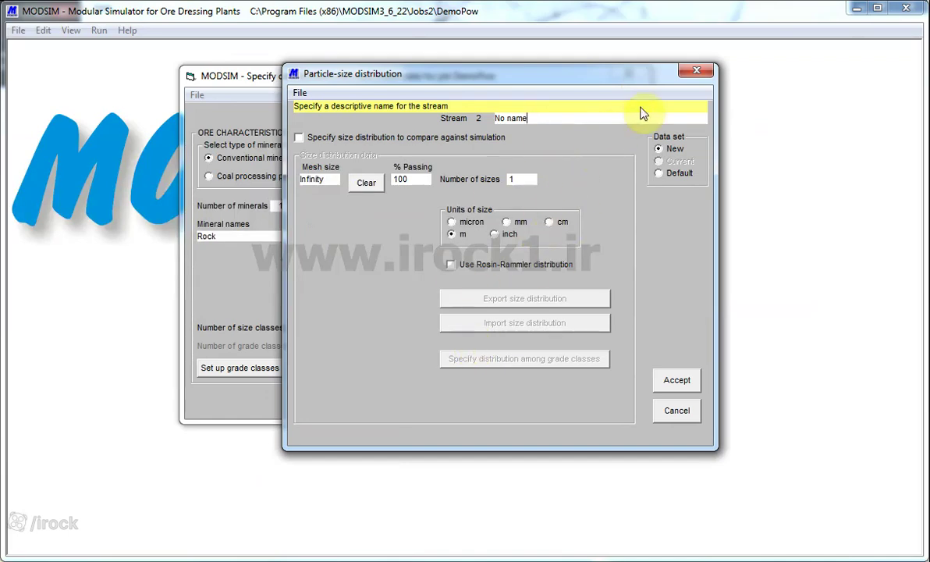
click(696, 71)
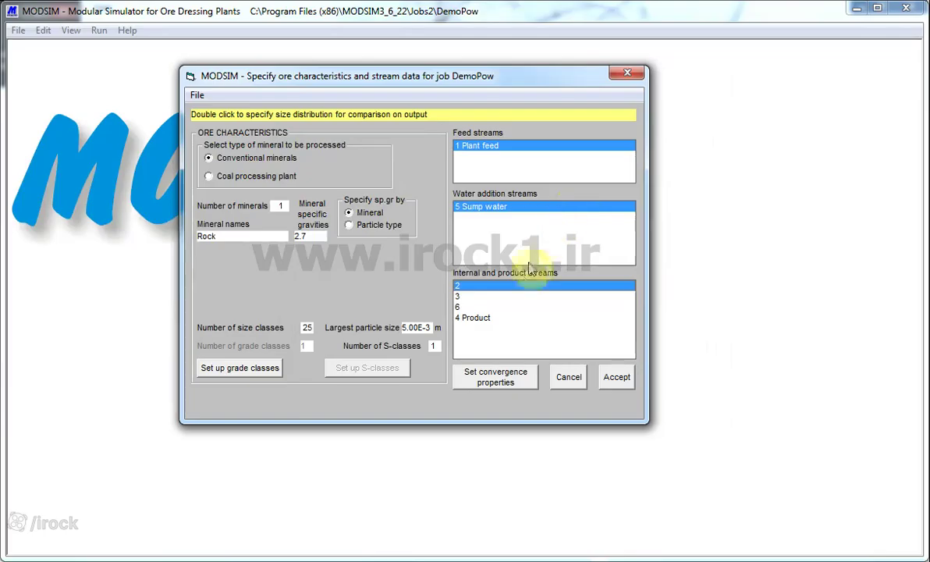
Step: View the particle-size distribution settings of internal stream 3, locate the stream on the flowsheet in Snipping Tool, and close the settings unchanged
double_click(482, 296)
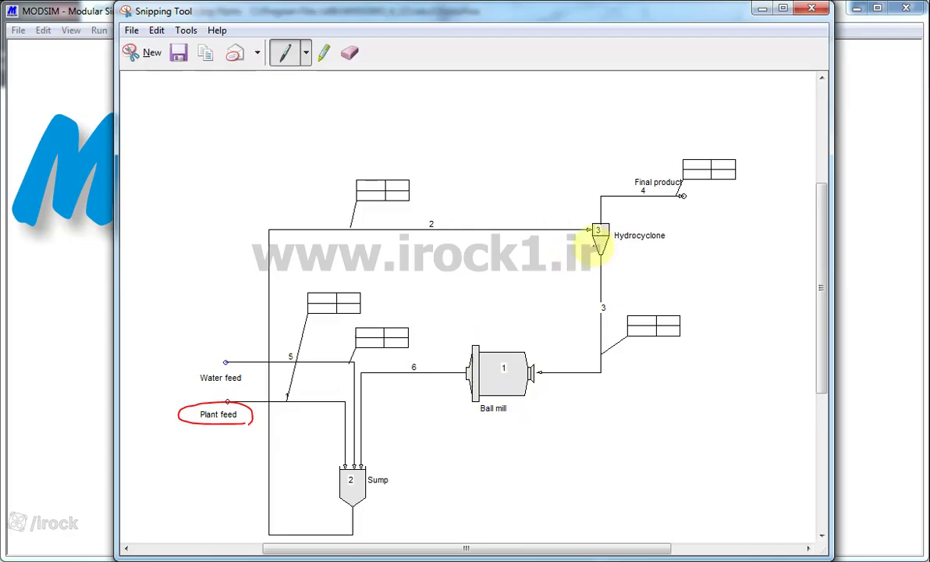
click(761, 9)
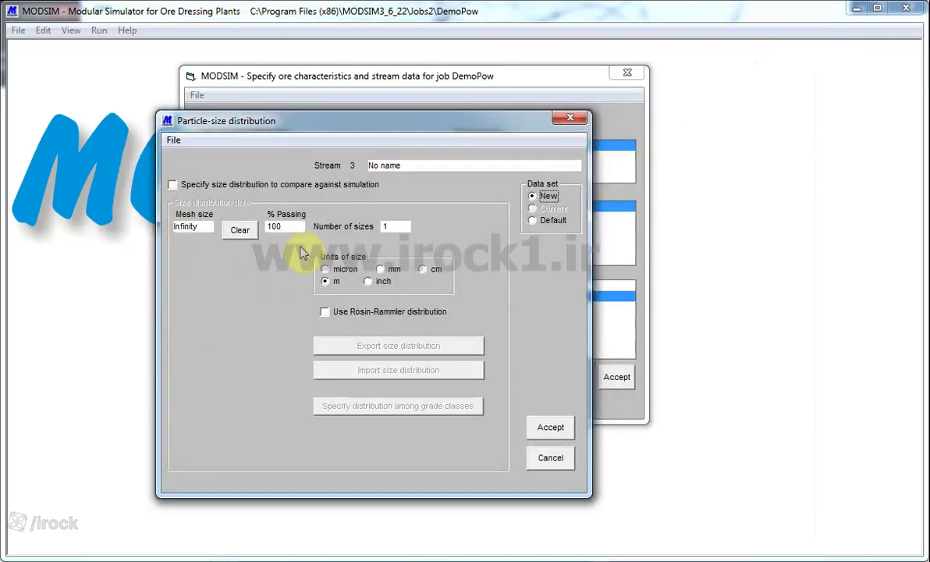
click(568, 118)
Step: Check the particle-size distribution settings of internal stream 6 against the flowsheet in Snipping Tool and close them without entering data
double_click(461, 309)
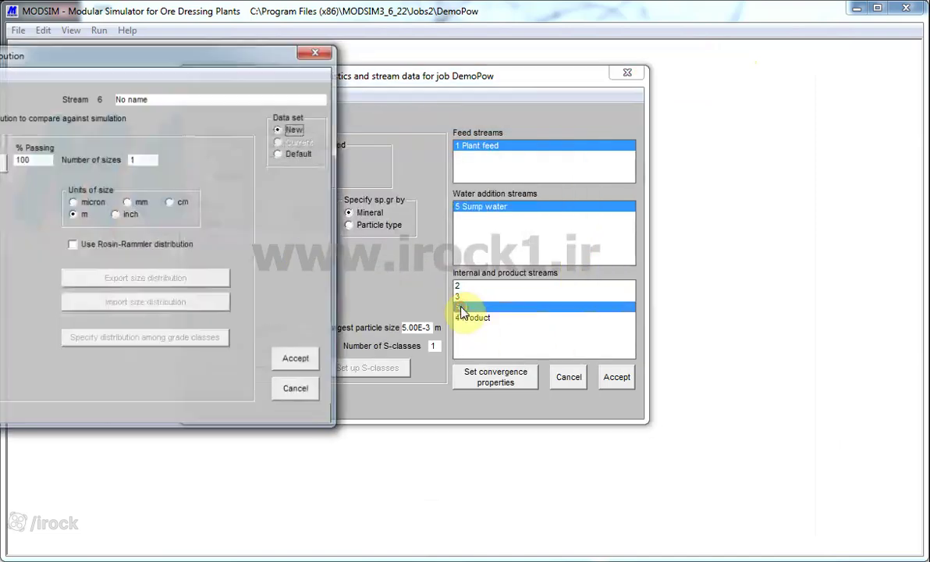
drag(208, 61, 563, 104)
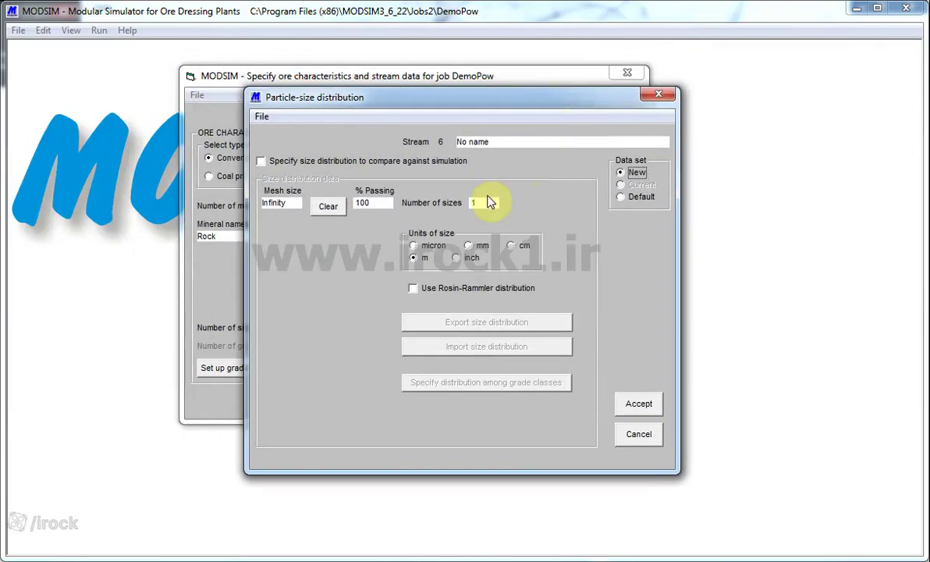
key(alt+Tab)
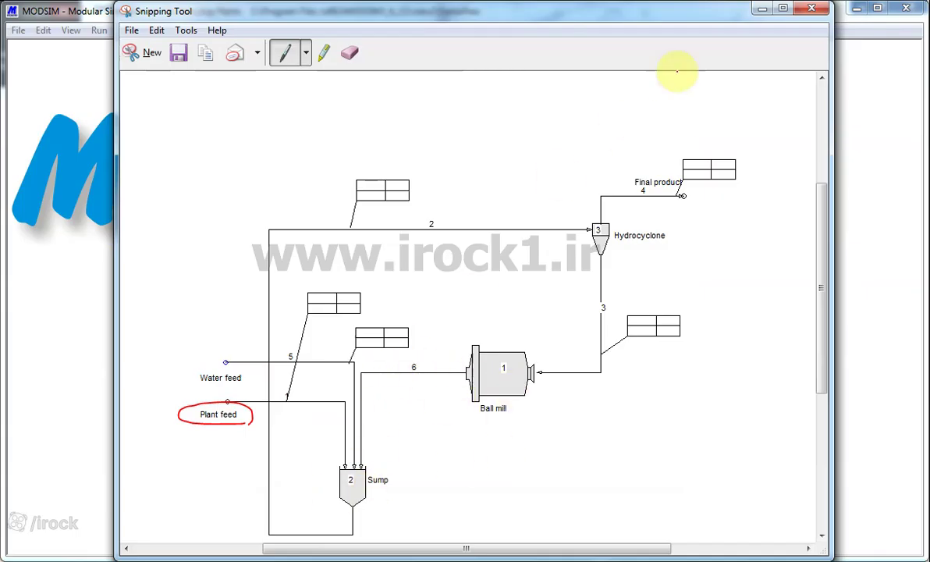
click(763, 10)
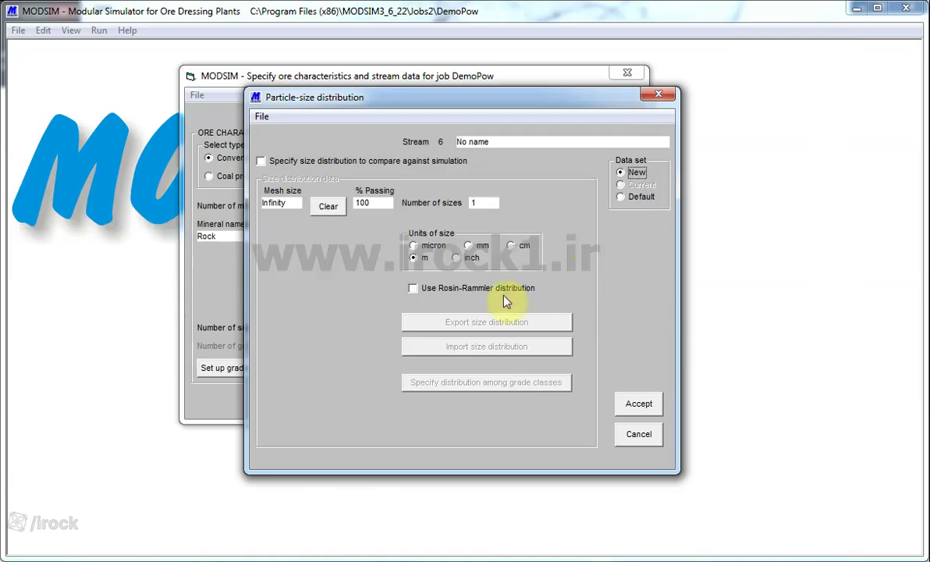
click(658, 94)
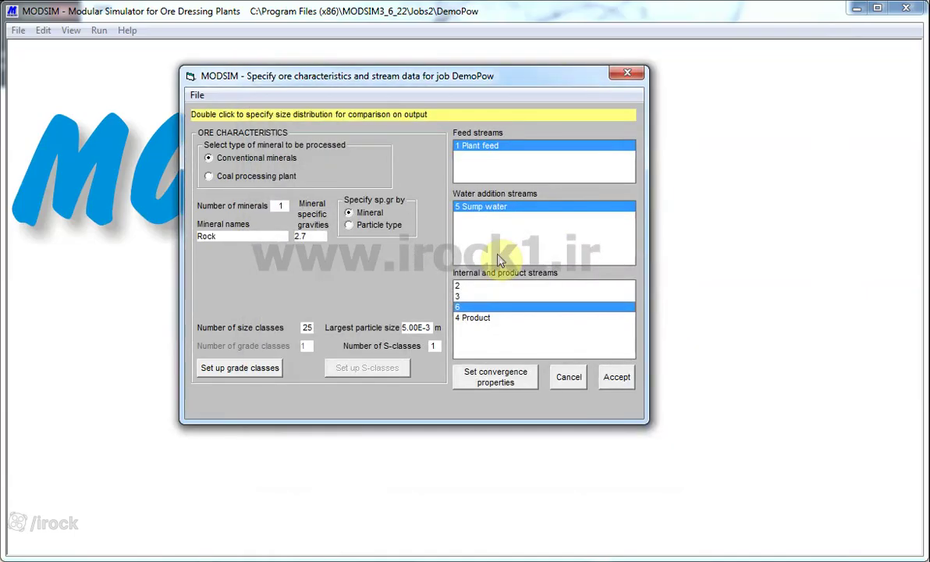
Step: Review the data of product stream 4 and water addition stream 5, and close the ore characteristics and stream data without accepting
double_click(478, 317)
click(312, 49)
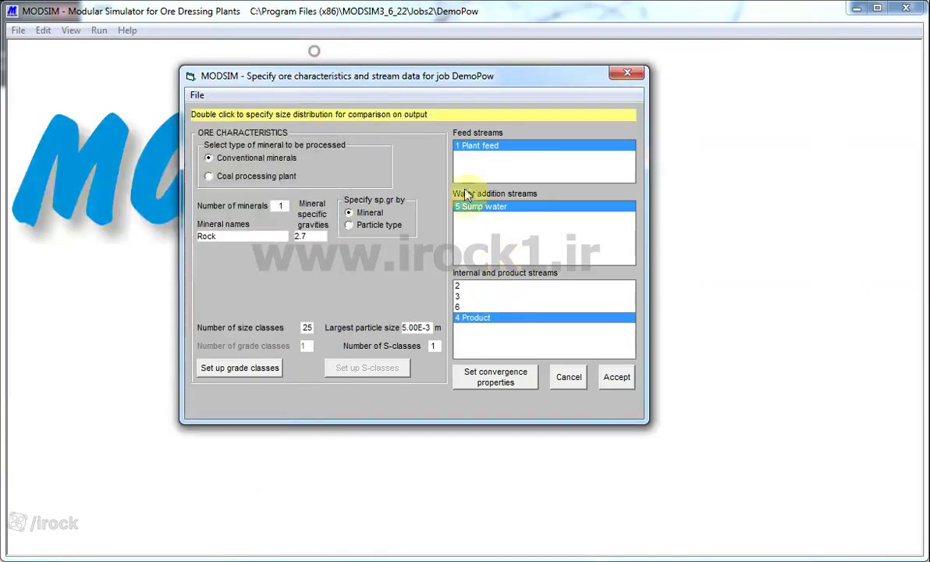
double_click(499, 207)
drag(146, 56, 413, 137)
click(491, 131)
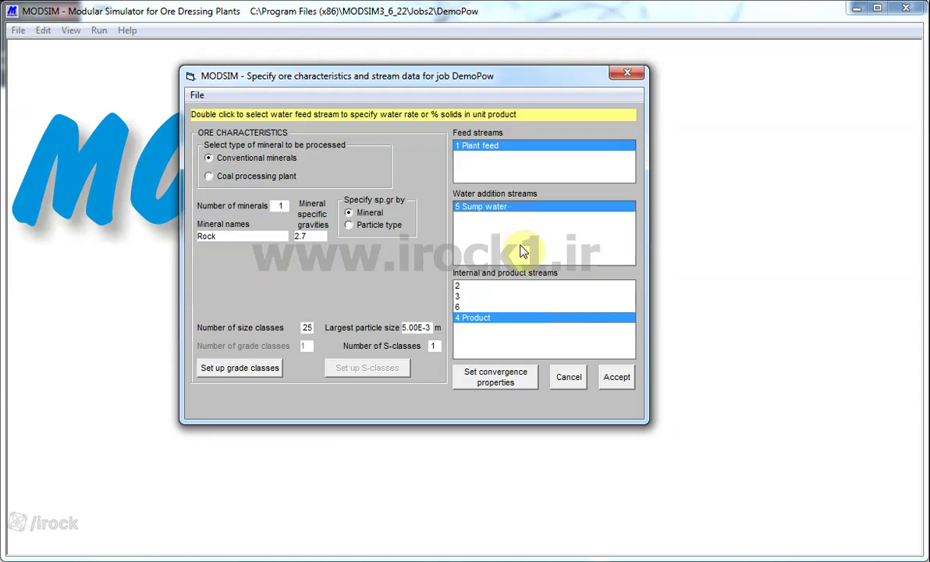
click(483, 155)
click(490, 207)
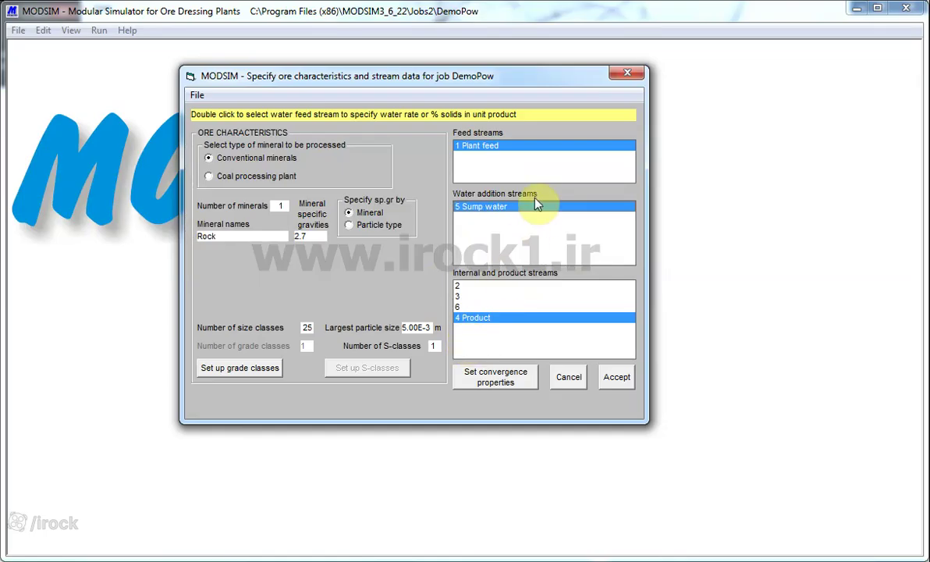
click(631, 76)
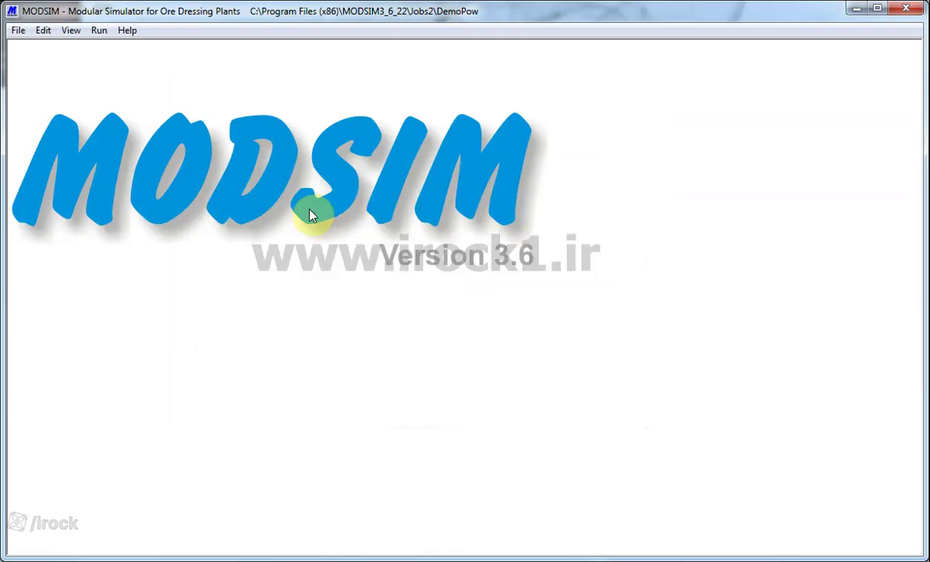
Step: Try to open the unit model parameters of the DemoPow job for editing
click(44, 32)
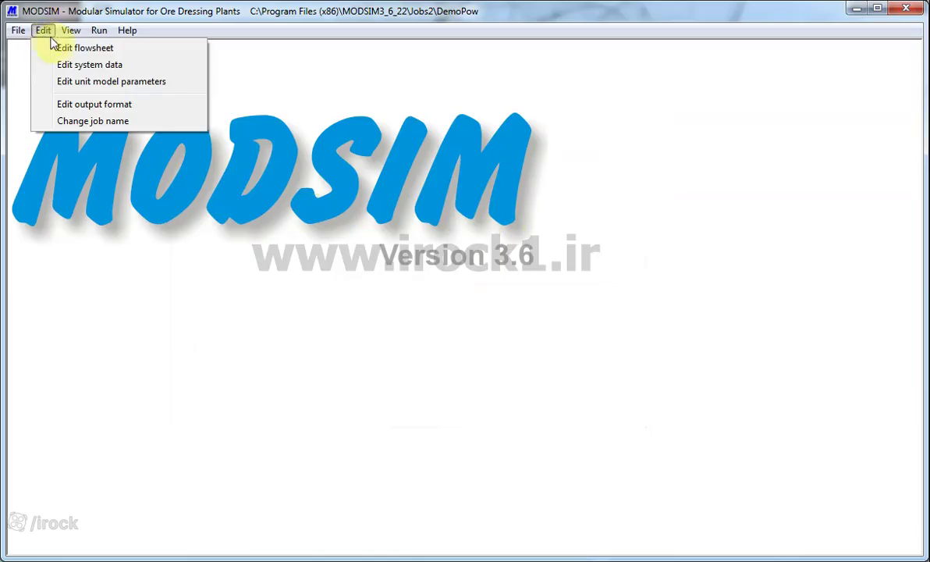
click(108, 83)
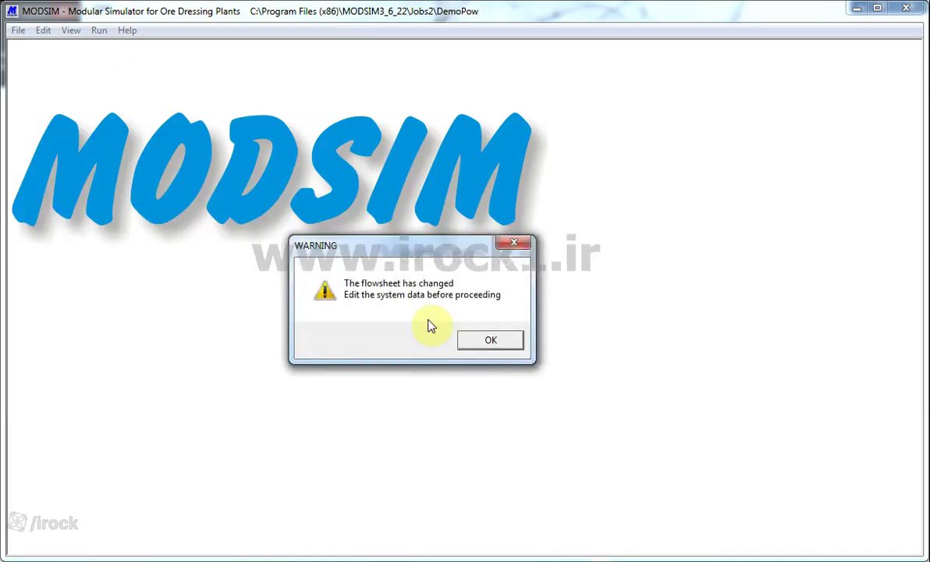
click(490, 341)
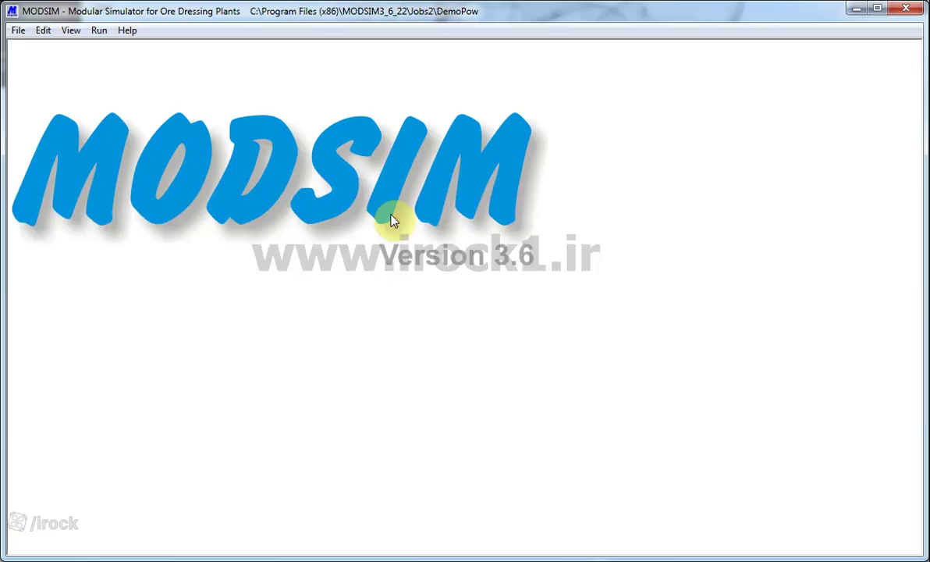
click(307, 198)
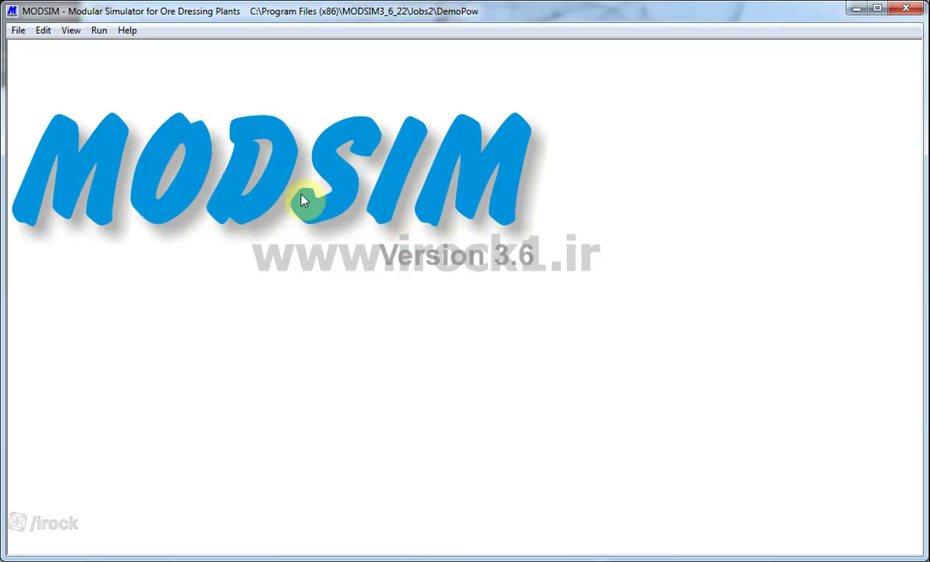